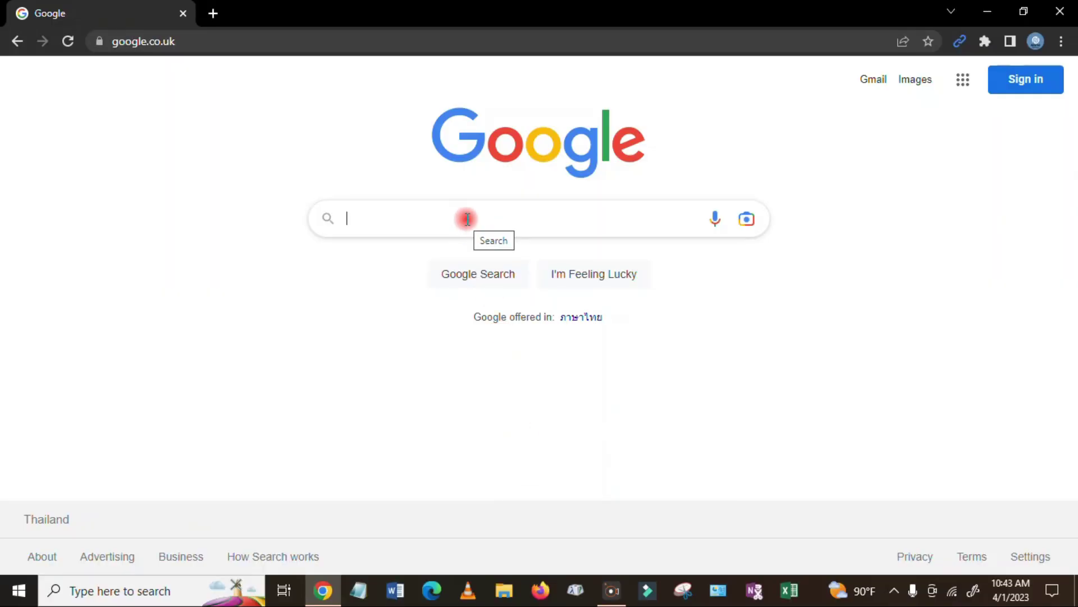
Step: Search Google for 'kukarella' and open the Kukarella: Text to speech, Audio to text website
{"action": "type", "text": "ku"}
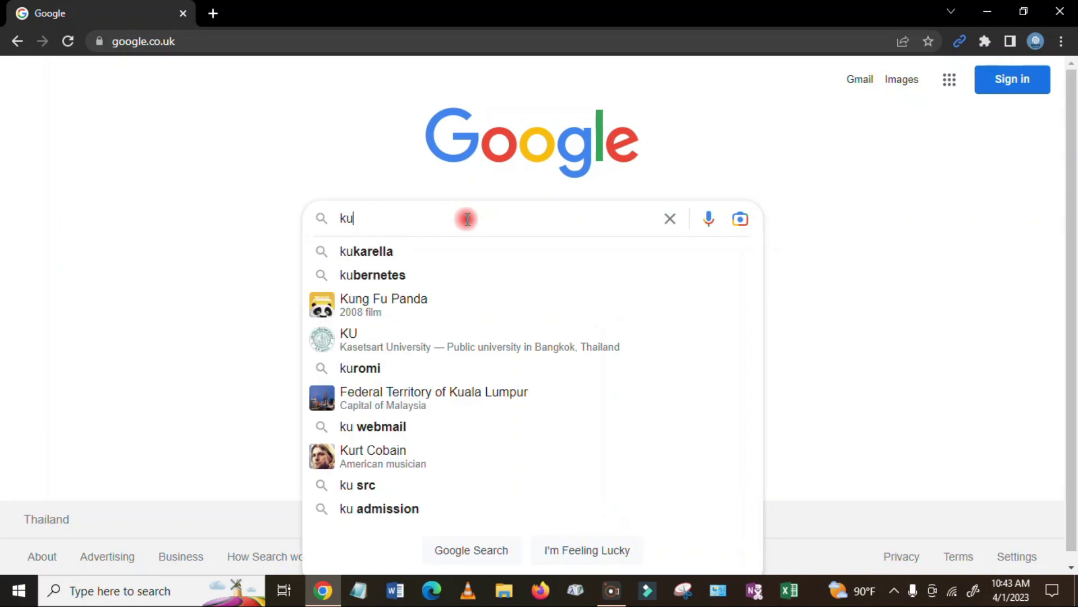
{"action": "key", "text": "Down"}
{"action": "key", "text": "Return"}
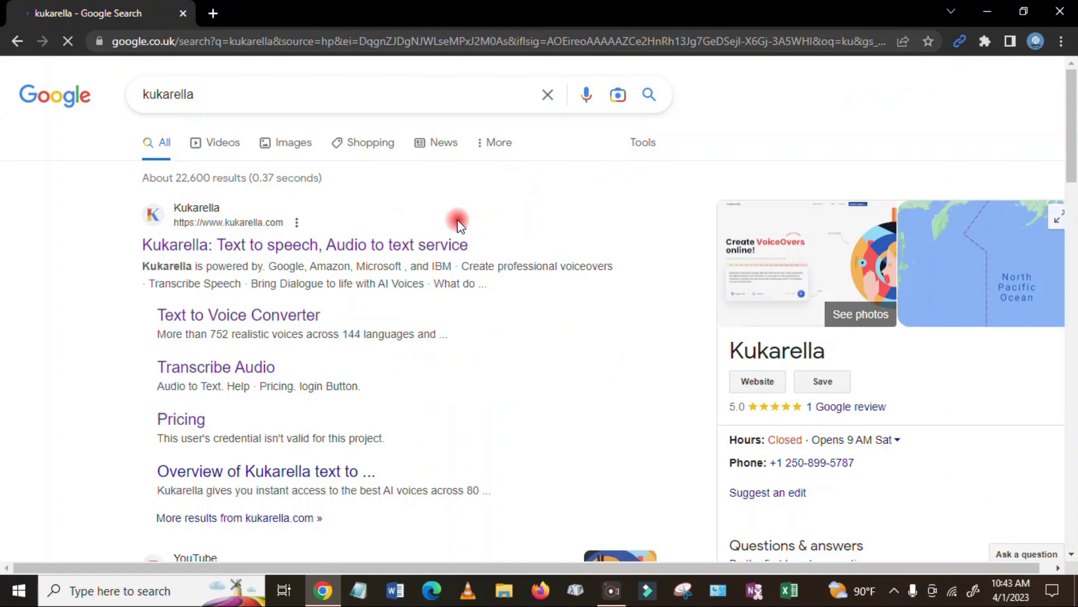
{"action": "left_click", "coordinate": [280, 256]}
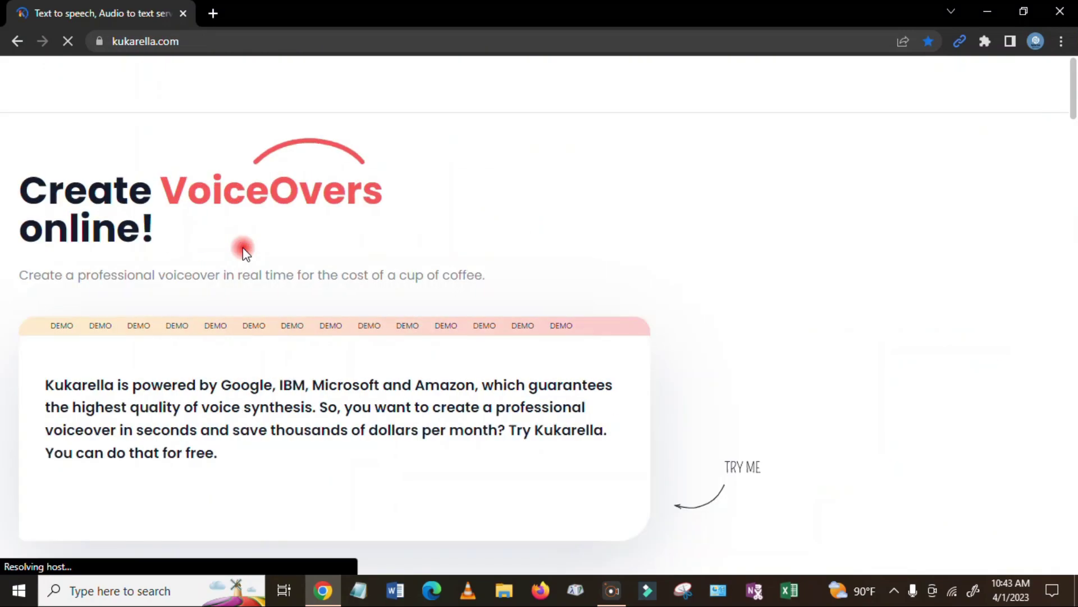
Step: Select all the demo text and overwrite it with 'Hi welcome to my channel.'
{"action": "left_click_drag", "start_coordinate": [1073, 66], "coordinate": [195, 214]}
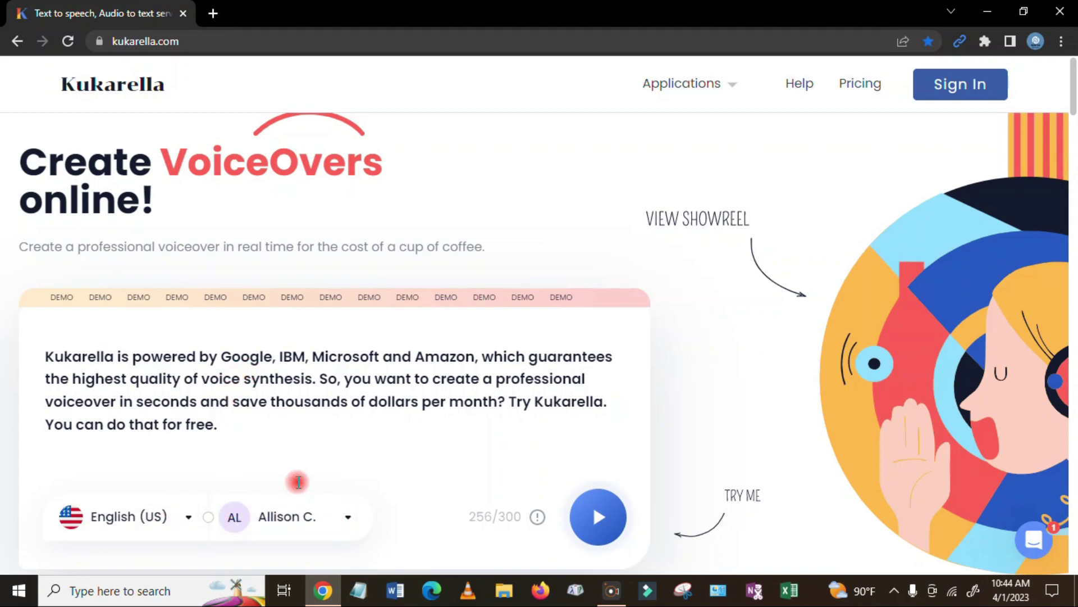
{"action": "left_click", "coordinate": [122, 389]}
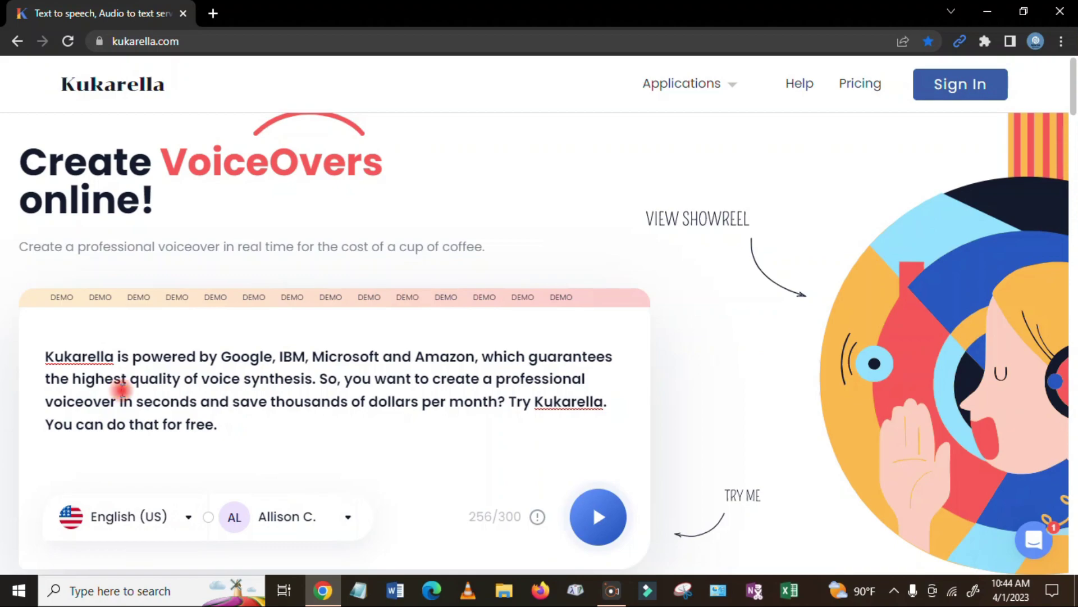
{"action": "key", "text": "ctrl+a"}
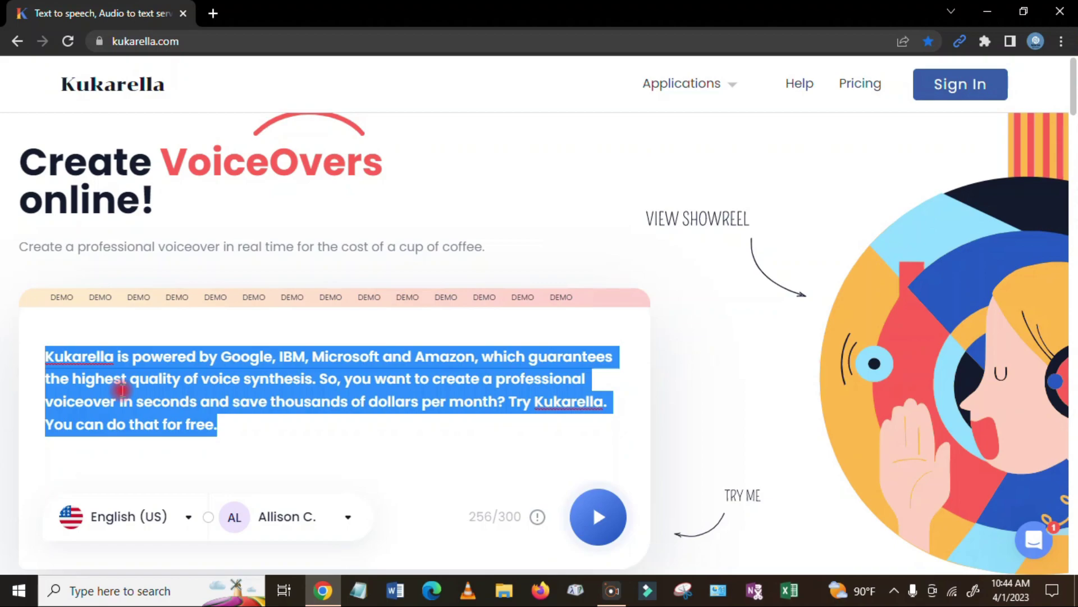
{"action": "type", "text": "h"}
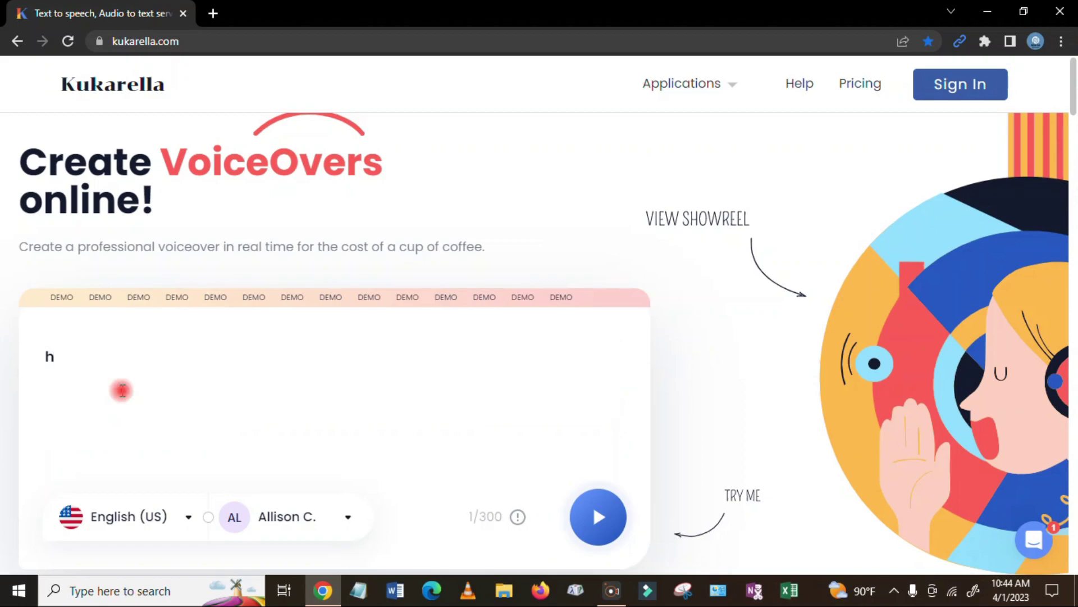
{"action": "key", "text": "BackSpace"}
{"action": "type", "text": "Hi welcome to "}
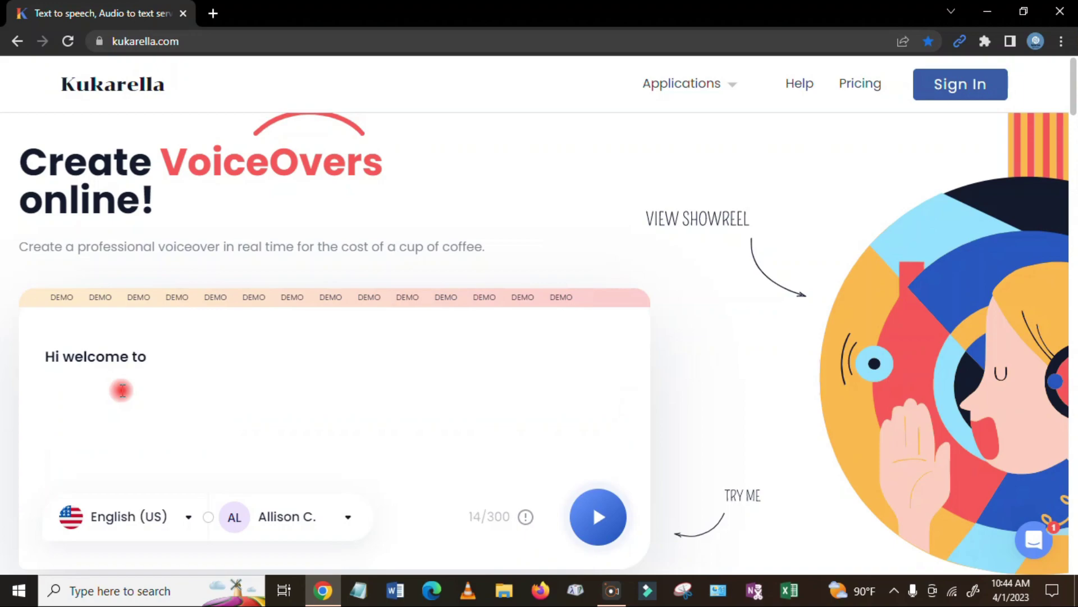
{"action": "type", "text": "my channel."}
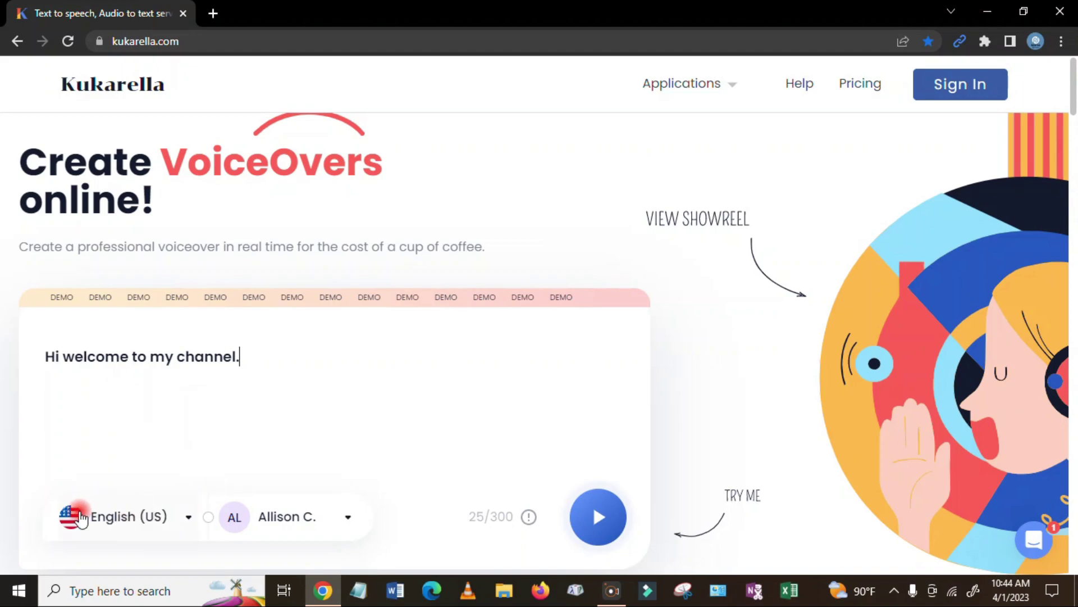
Step: Filter the language list with 'Engl' and switch the speech language to English (UK)
{"action": "left_click", "coordinate": [187, 519]}
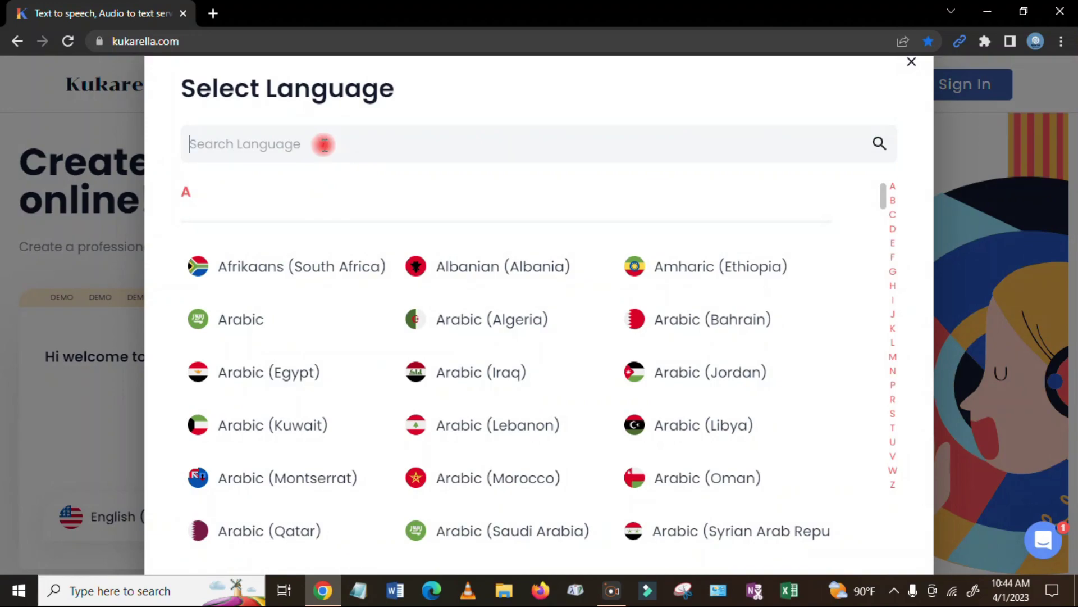
{"action": "type", "text": "Eng"}
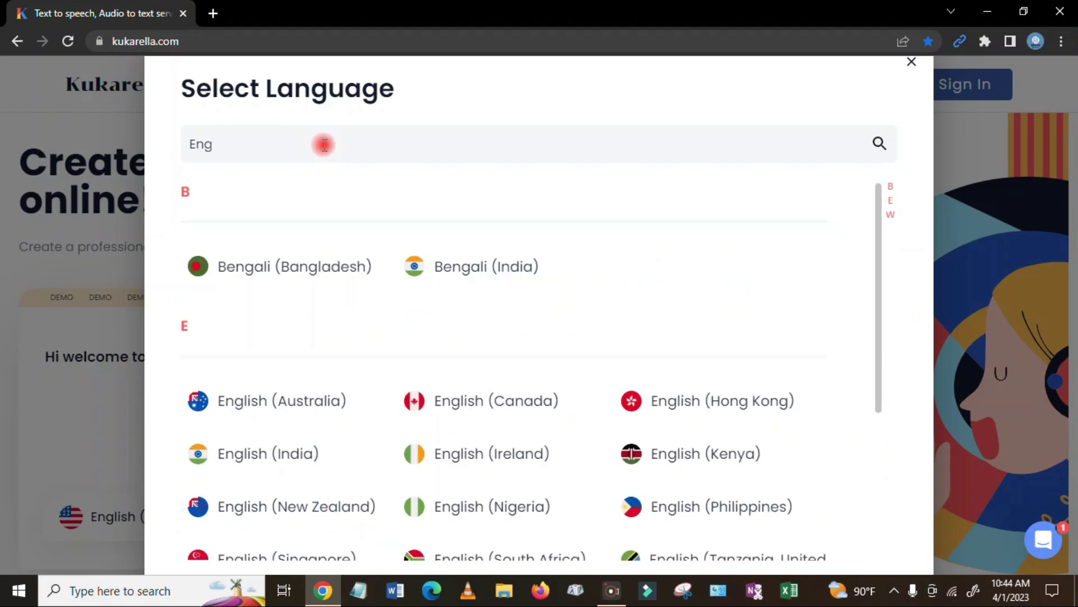
{"action": "type", "text": "l"}
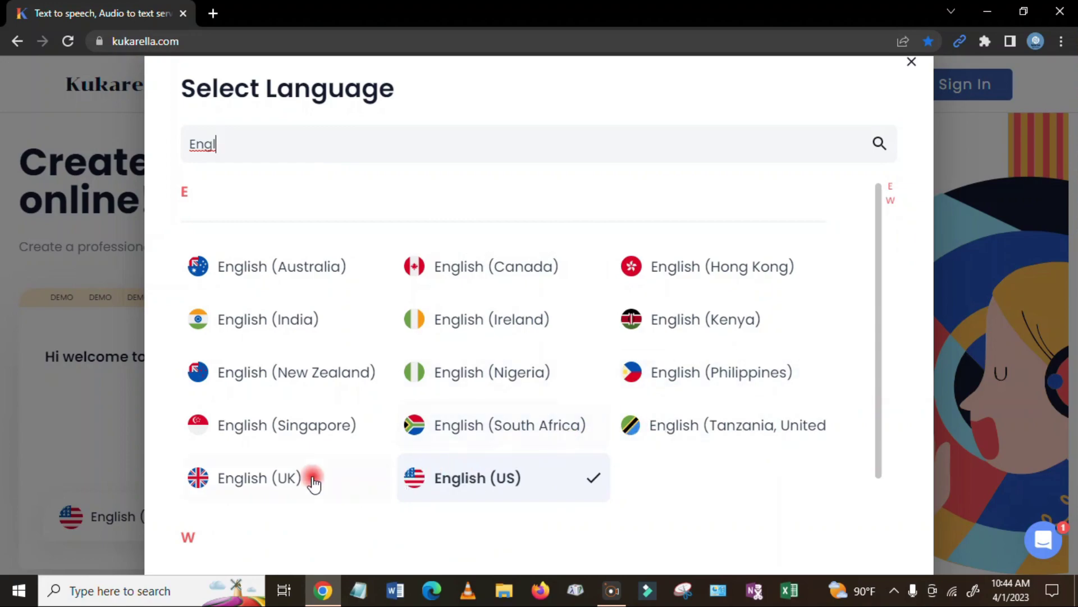
{"action": "left_click", "coordinate": [270, 481]}
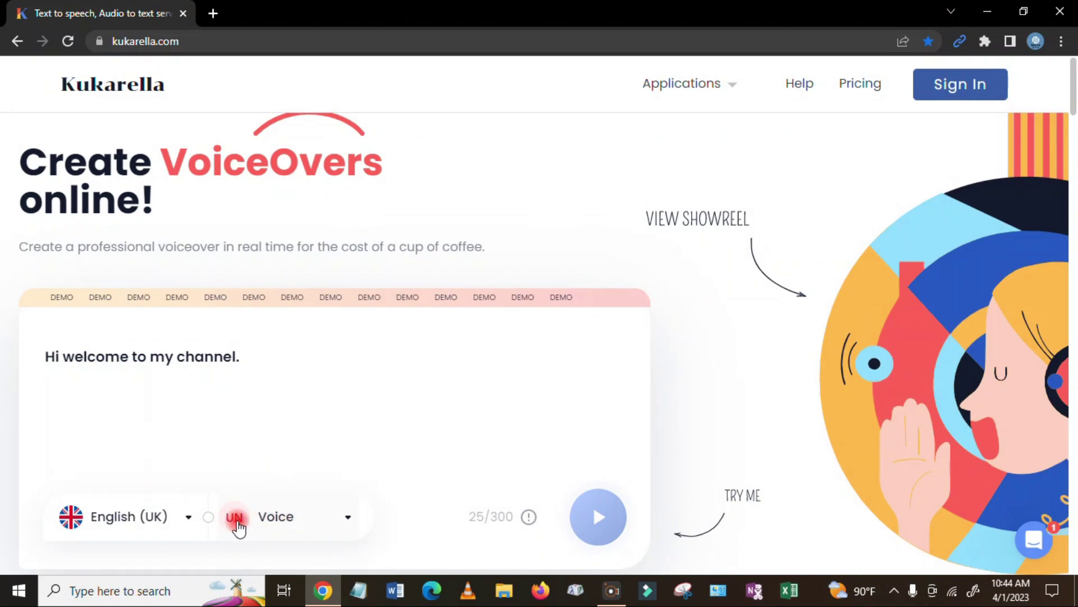
Step: Open the voice list and filter it to male voices
{"action": "left_click", "coordinate": [350, 518]}
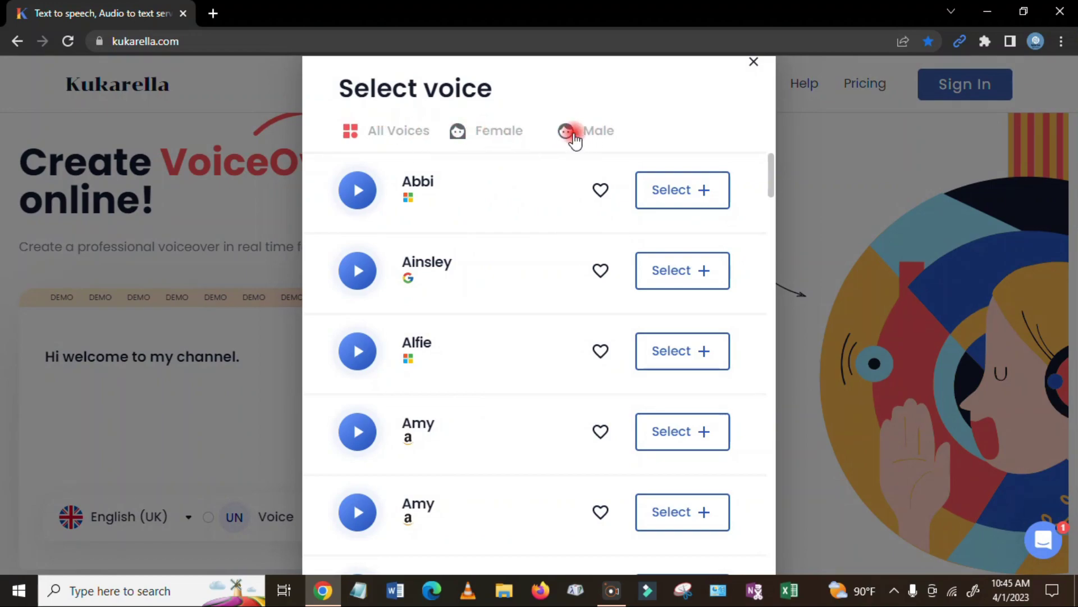
{"action": "left_click", "coordinate": [494, 134]}
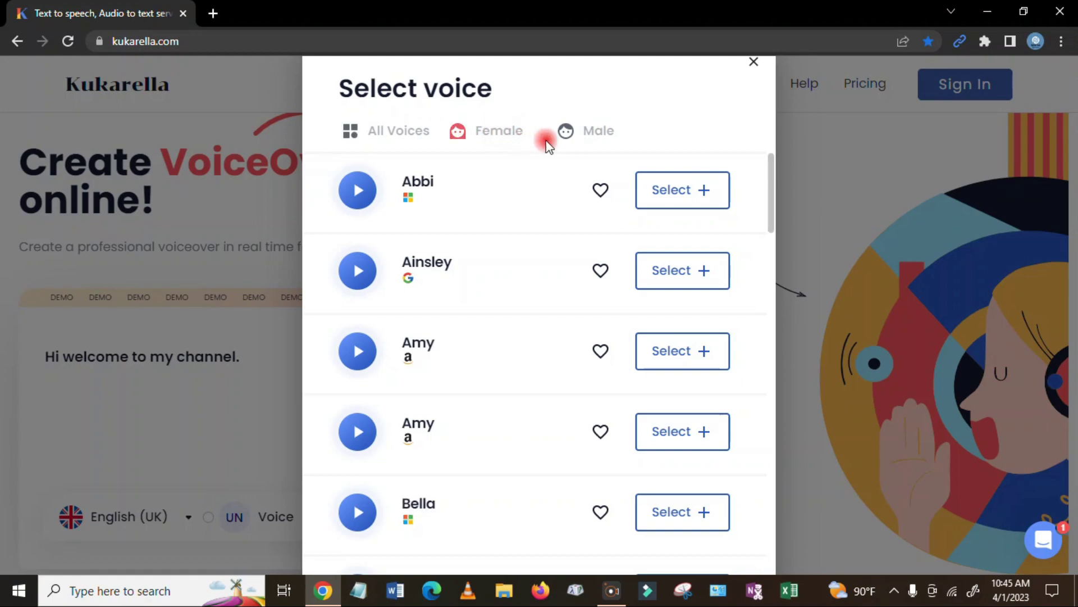
{"action": "left_click", "coordinate": [587, 135]}
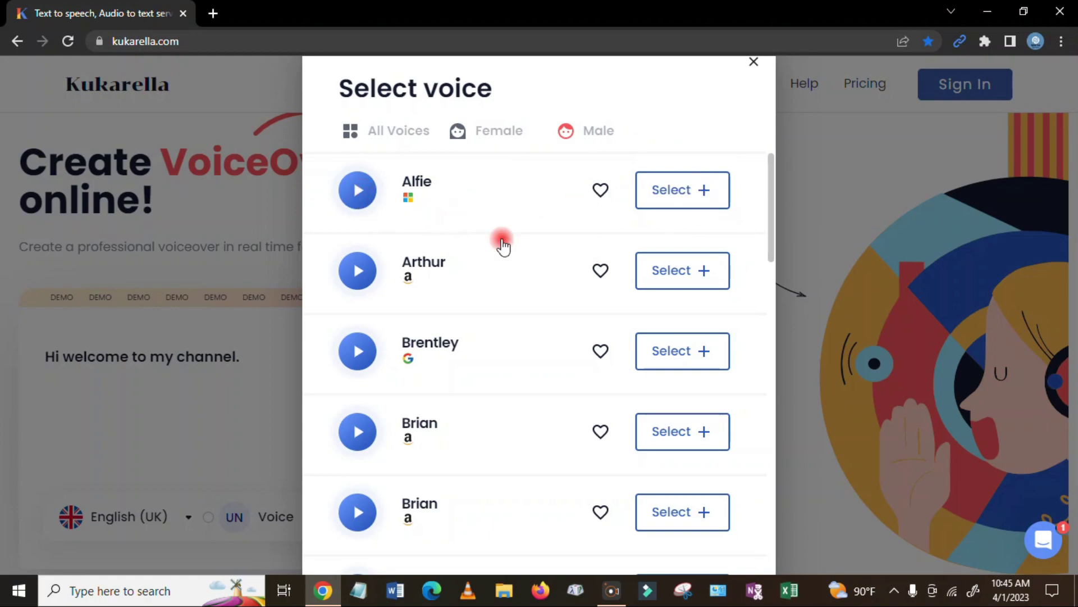
{"action": "left_click_drag", "start_coordinate": [767, 205], "coordinate": [770, 175]}
Step: Preview the Arthur, Brentley and both Brian voice samples
{"action": "left_click", "coordinate": [358, 272]}
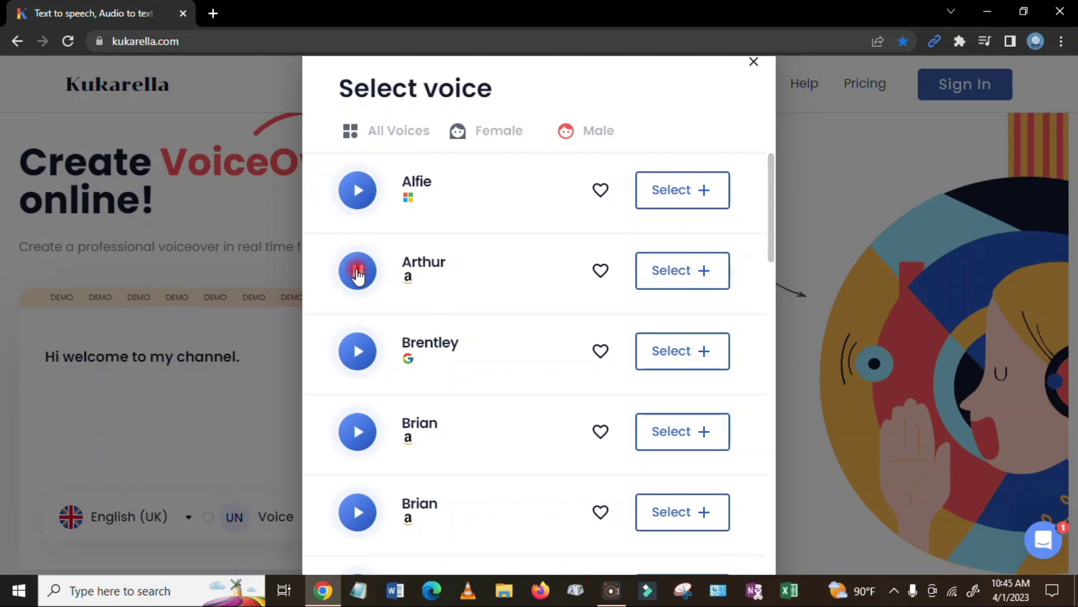
{"action": "left_click", "coordinate": [355, 353]}
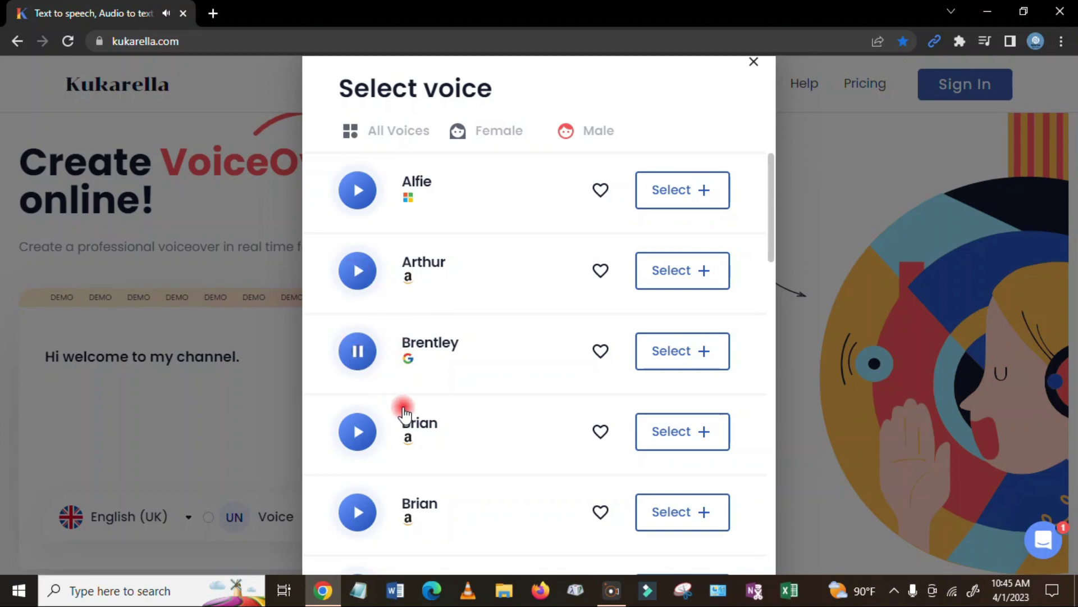
{"action": "left_click", "coordinate": [356, 349]}
{"action": "left_click", "coordinate": [358, 434]}
{"action": "left_click", "coordinate": [357, 511]}
{"action": "left_click_drag", "start_coordinate": [773, 189], "coordinate": [766, 238]}
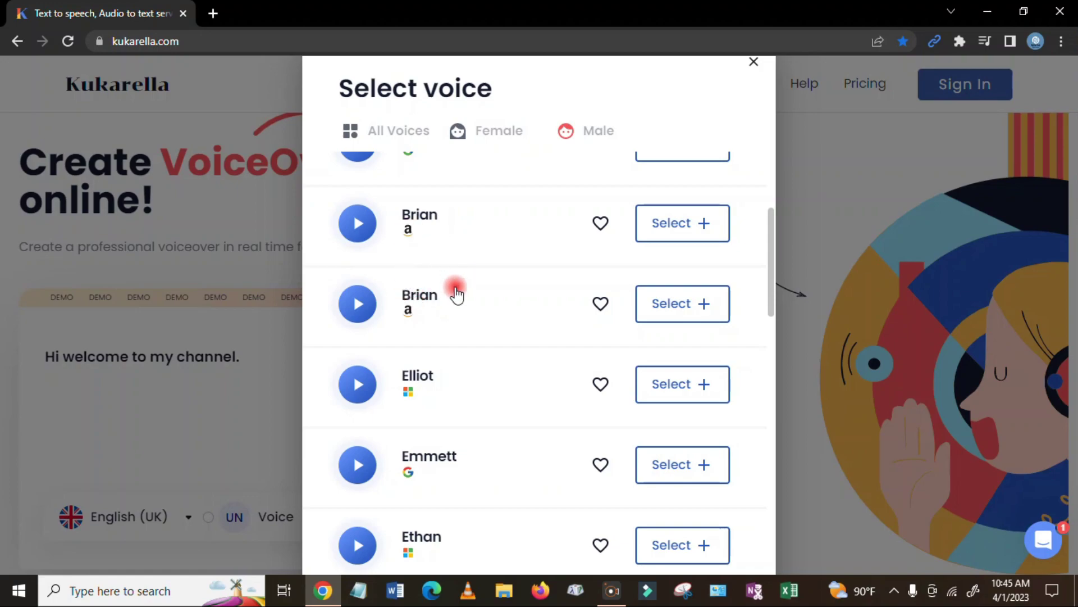
Step: Choose Brian as the voice, play the sentence, and bring up the Applications list
{"action": "left_click", "coordinate": [704, 308]}
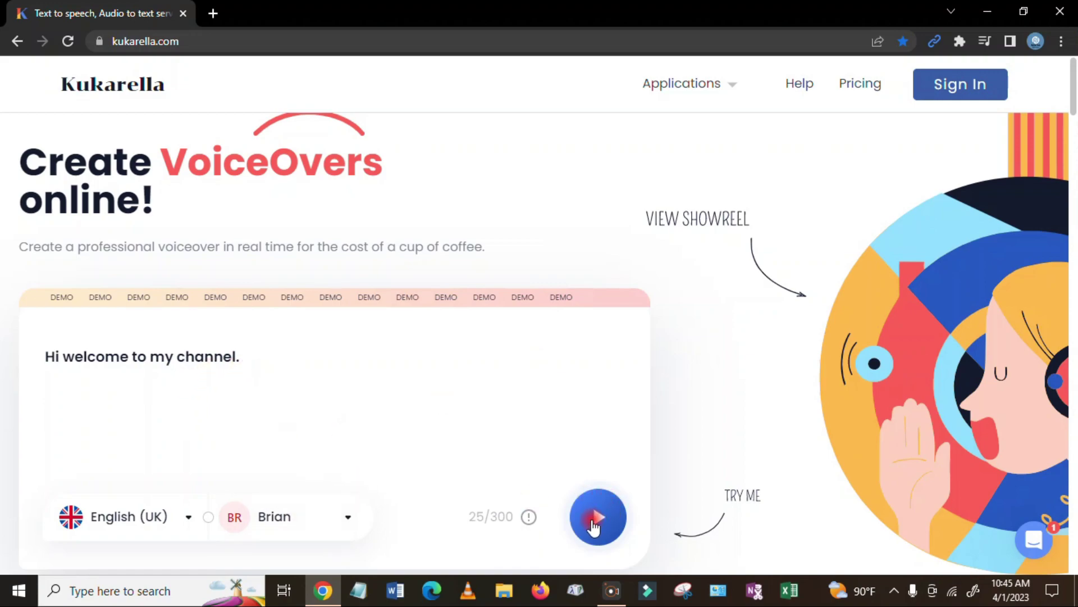
{"action": "left_click", "coordinate": [598, 520]}
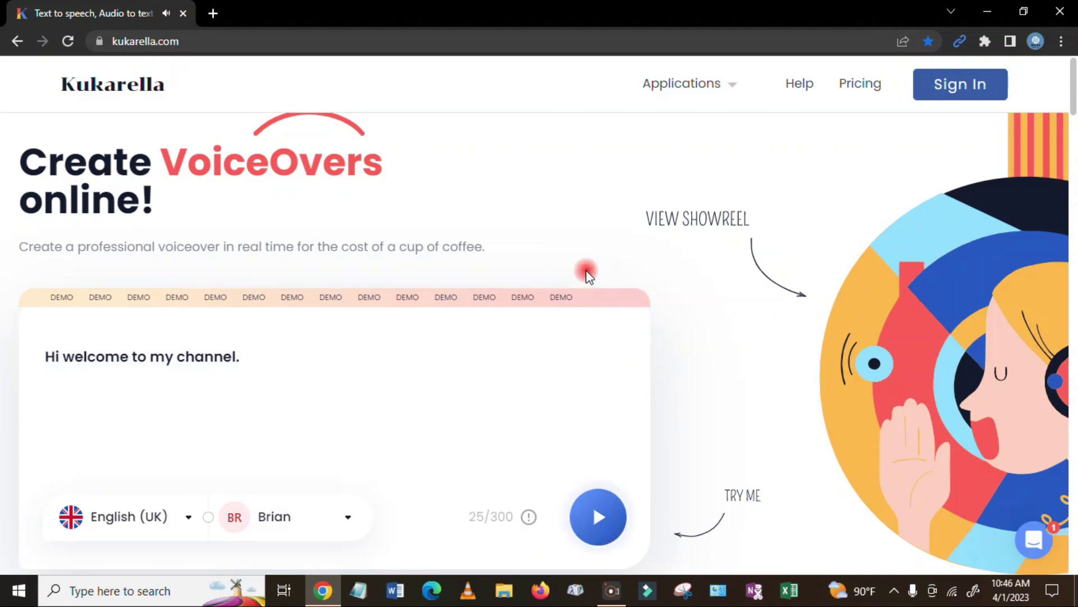
{"action": "left_click", "coordinate": [736, 89]}
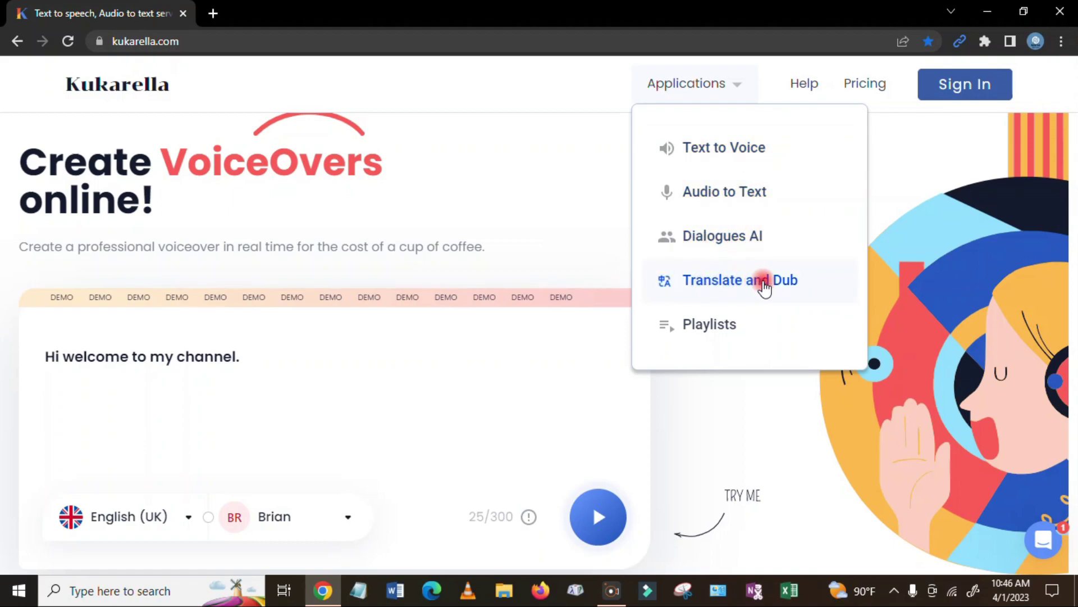
Step: In the Text to Voice converter, play the welcome line, then choose Import text
{"action": "left_click", "coordinate": [709, 151]}
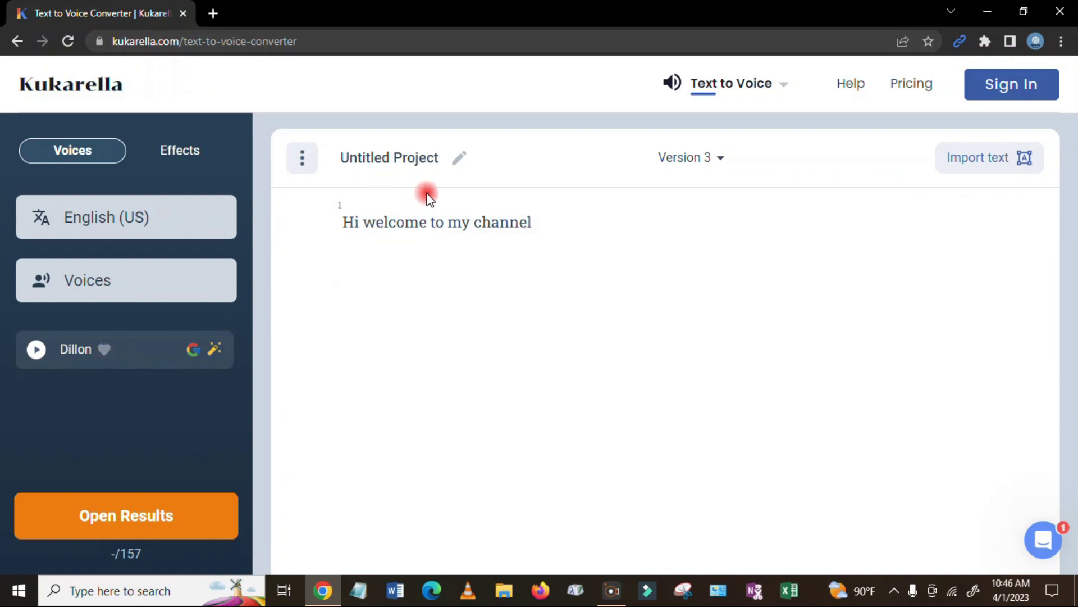
{"action": "mouse_move", "coordinate": [373, 228]}
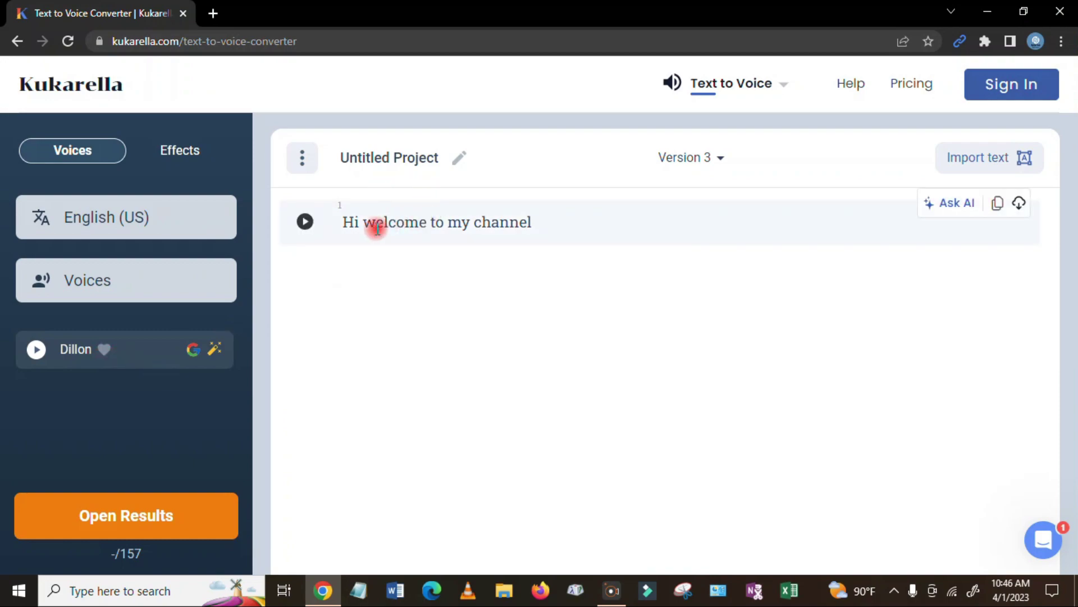
{"action": "left_click", "coordinate": [305, 223]}
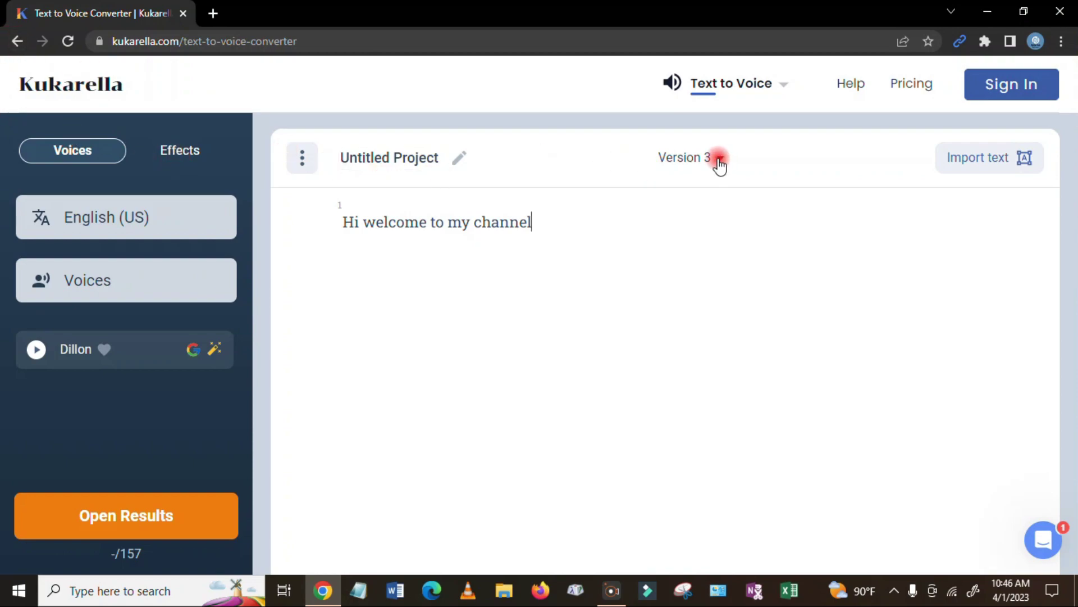
{"action": "left_click", "coordinate": [990, 163]}
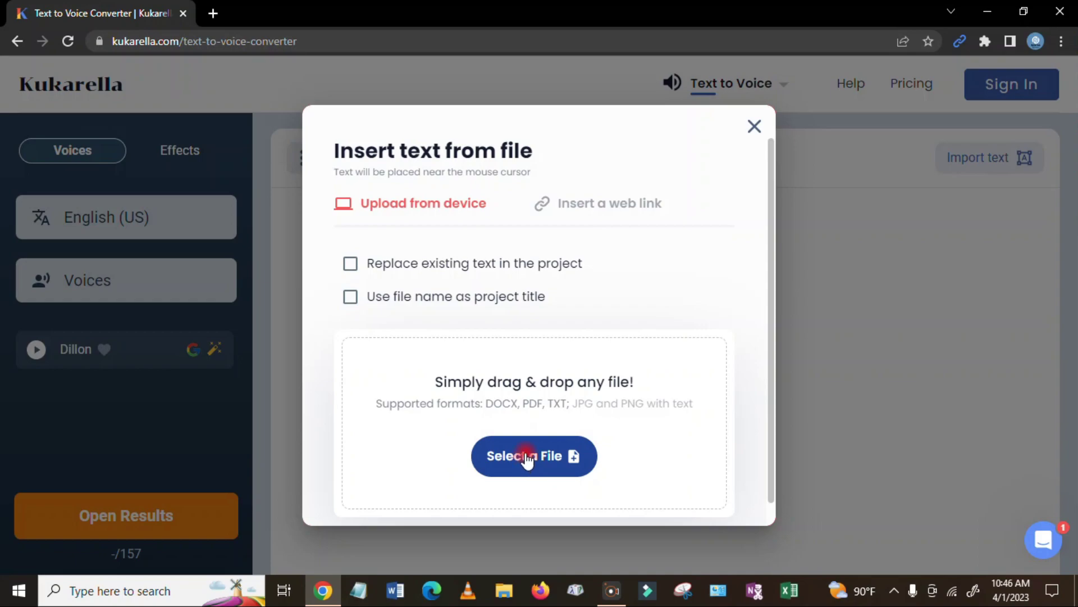
Step: Close the Insert text from file dialog without importing anything
{"action": "left_click_drag", "start_coordinate": [770, 426], "coordinate": [770, 509]}
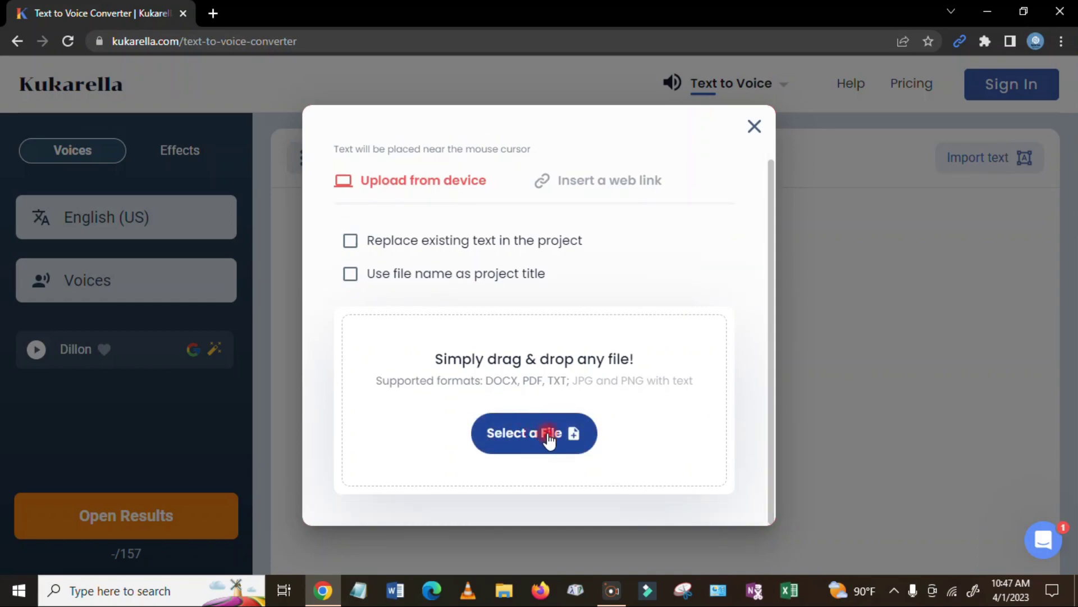
{"action": "scroll", "coordinate": [872, 329], "scroll_direction": "up", "scroll_amount": 2}
{"action": "left_click", "coordinate": [872, 328]}
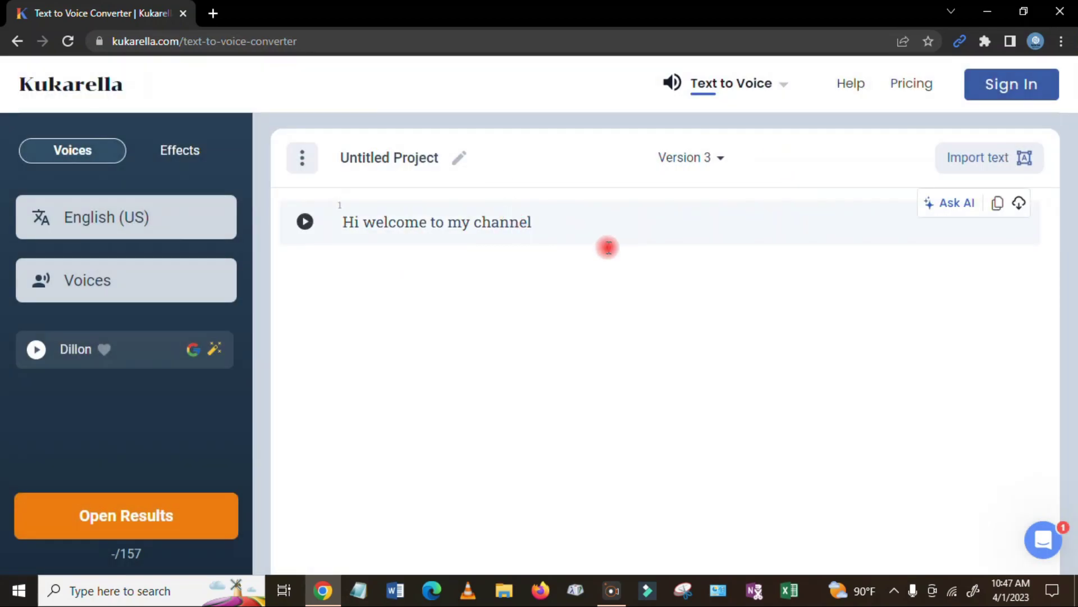